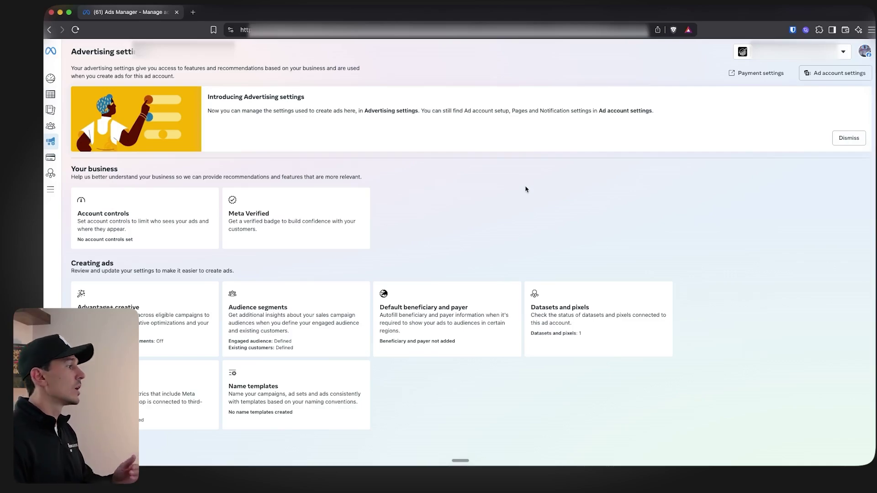
Open the account's audience controls and review all available options, including the one for not showing ads to its own employees.
left_click(152, 237)
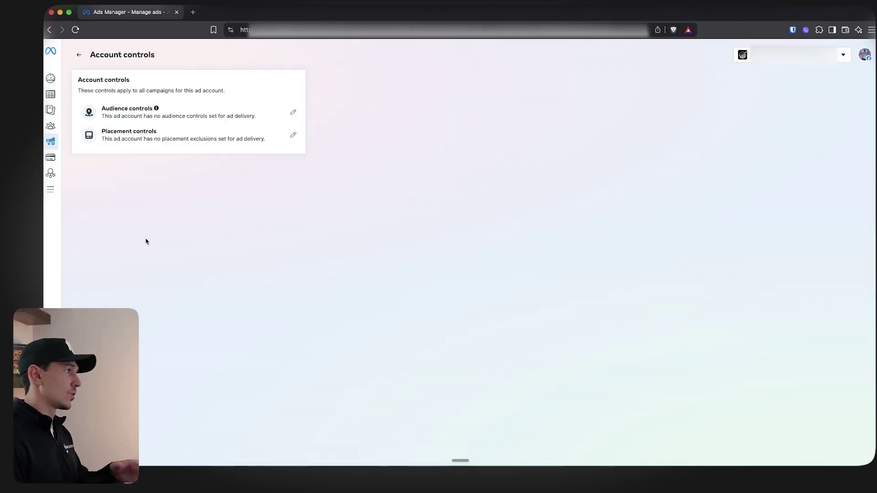
left_click(230, 120)
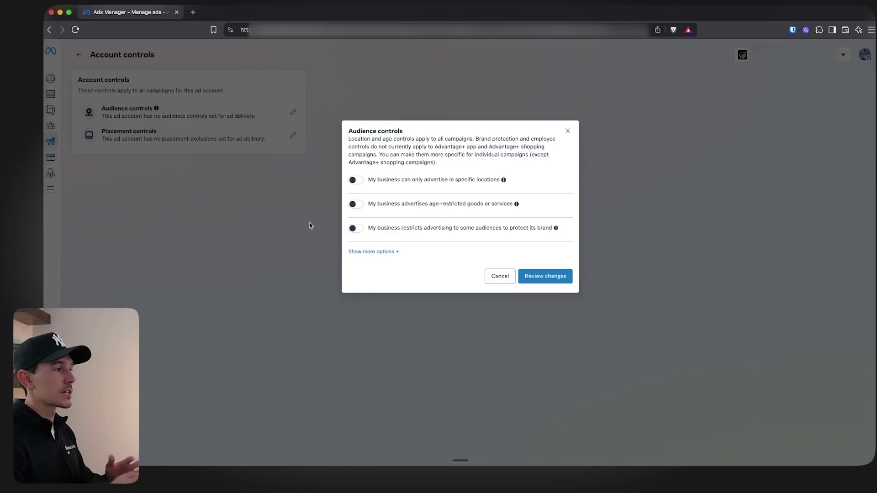
left_click(396, 252)
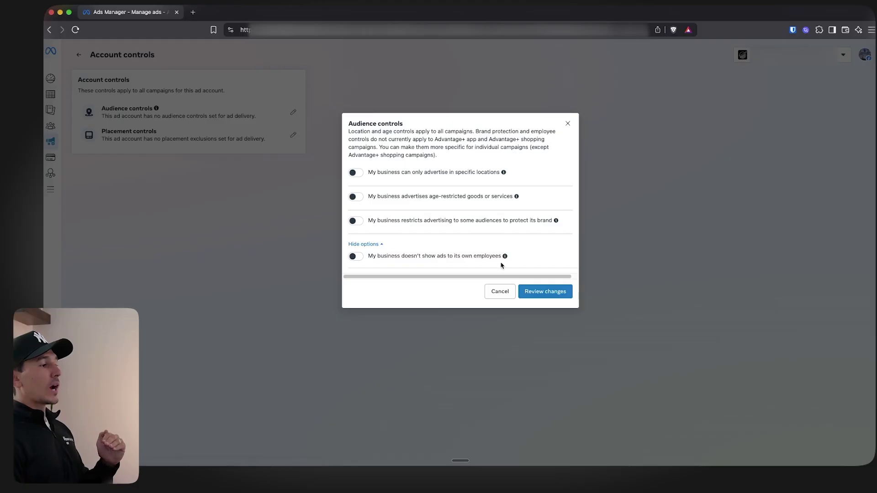
mouse_move(512, 251)
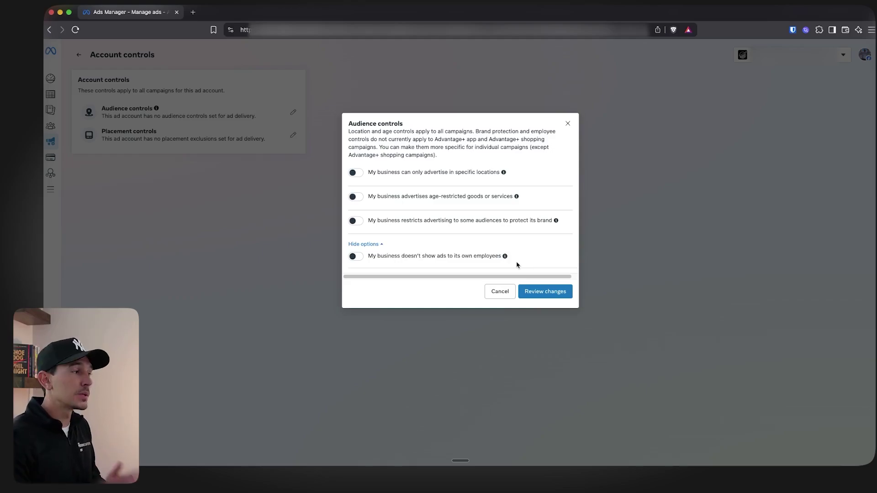
Try the age-restricted goods or services control with minimum ages of 21 and 18, and discard the audience control changes.
left_click(356, 197)
left_click(434, 215)
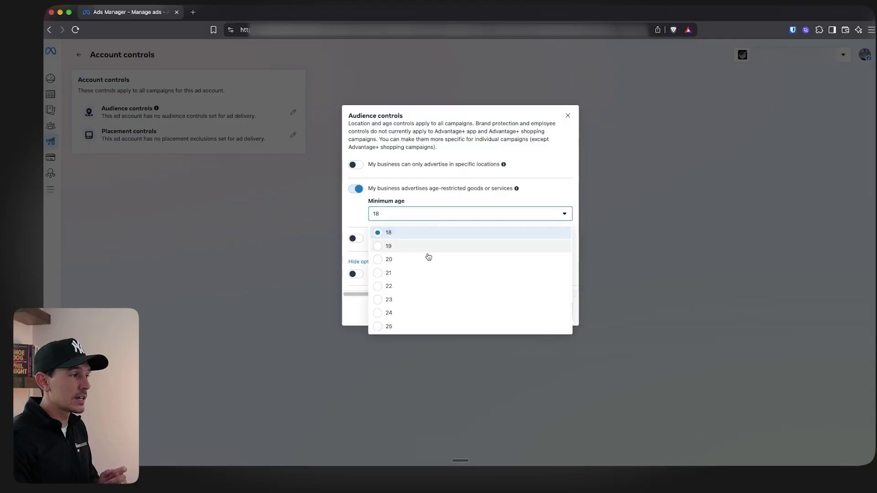
left_click(420, 272)
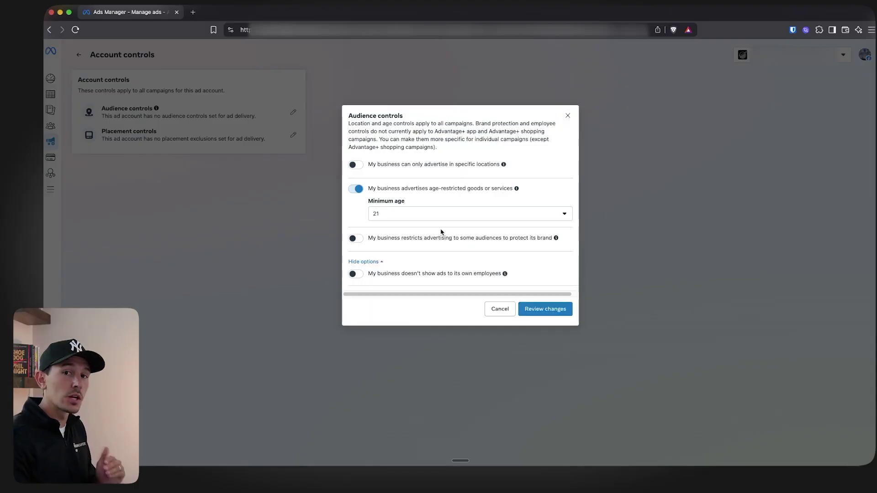
left_click(459, 215)
left_click(389, 234)
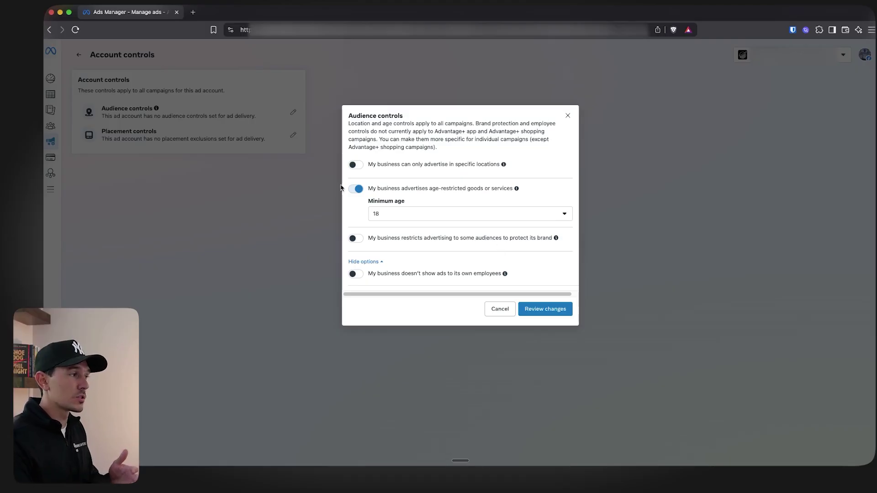
left_click(355, 188)
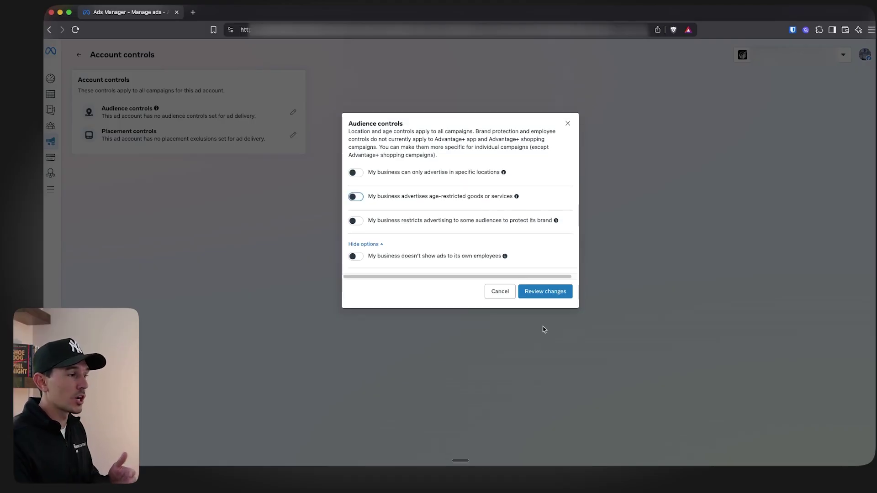
left_click(500, 294)
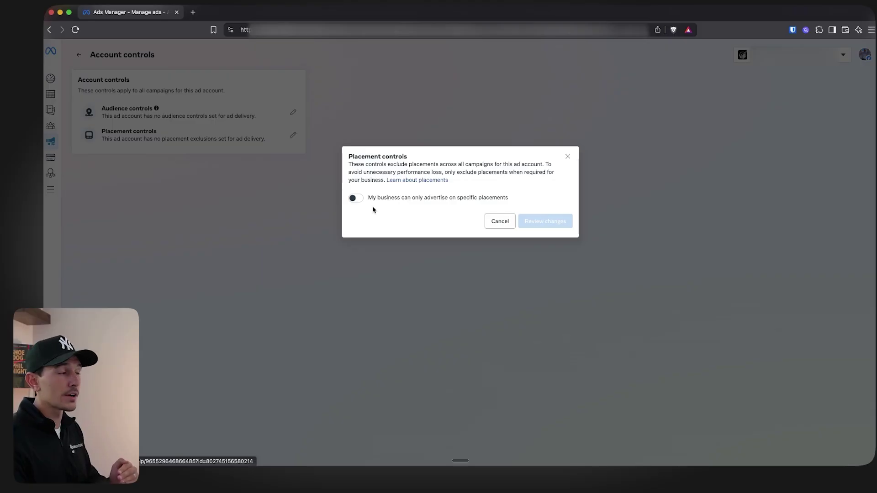
Examine which placements can be excluded account-wide in the placement controls, leaving without saving anything.
left_click(357, 199)
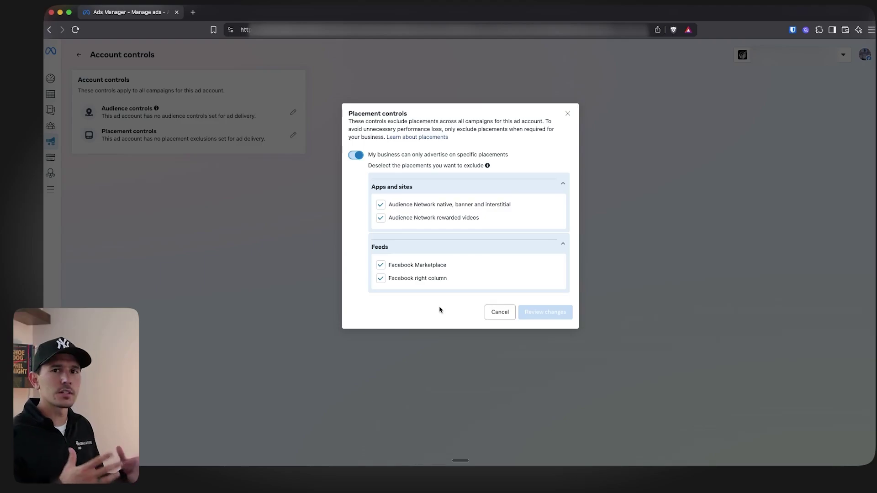
left_click(359, 157)
left_click(489, 224)
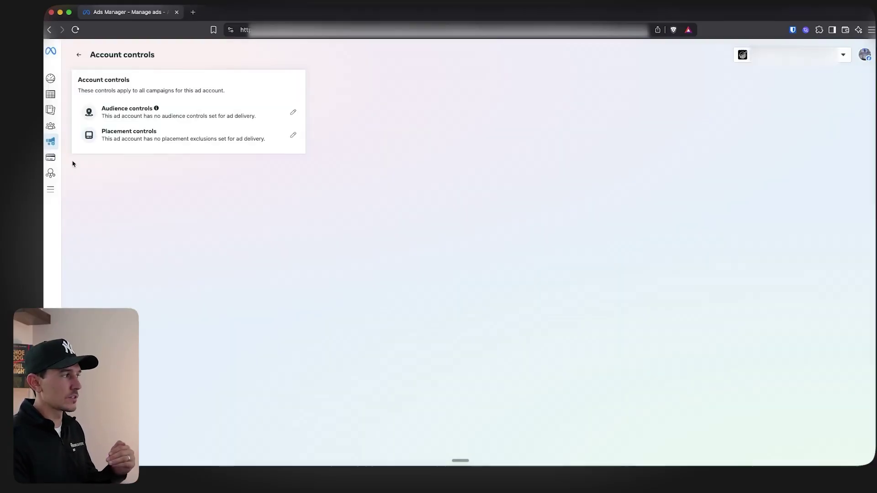
Return to the advertising settings overview and review what the Meta Verified subscription includes.
left_click(78, 54)
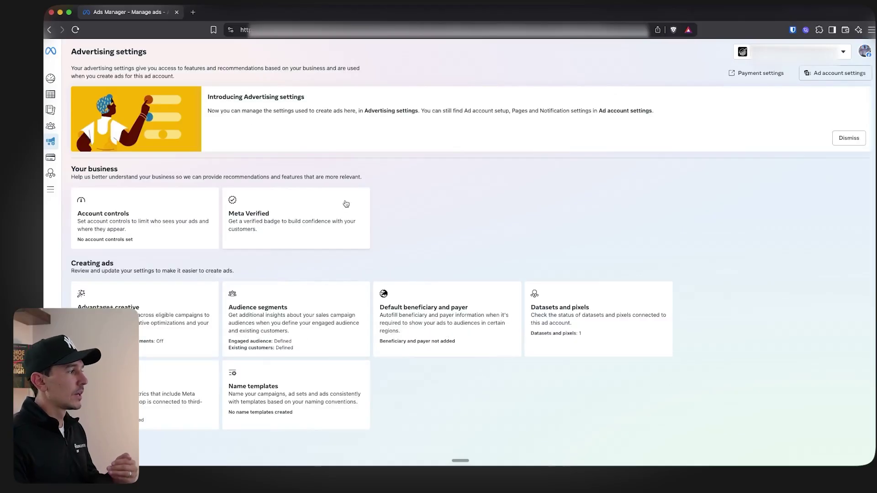
left_click(297, 218)
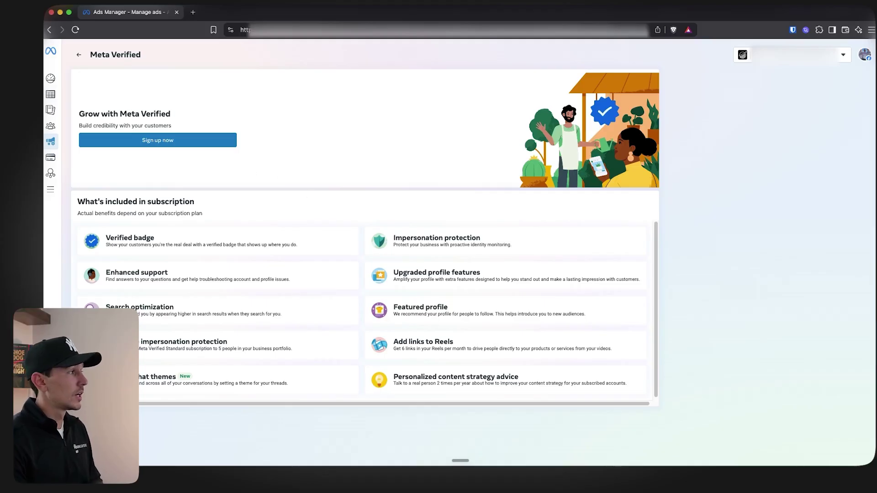
left_click(79, 54)
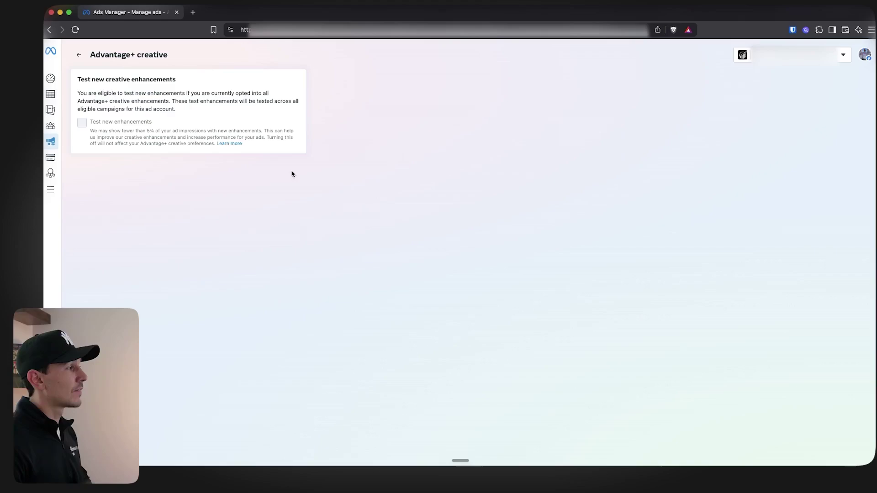
Check the Advantage+ creative test enhancements setting and read its help article on enhancements by ad format, including Relevant comments.
mouse_move(143, 120)
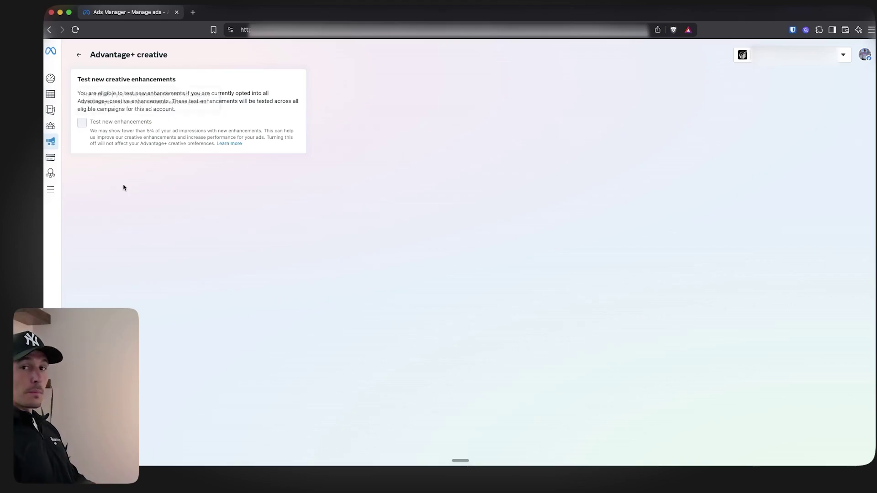
mouse_move(85, 129)
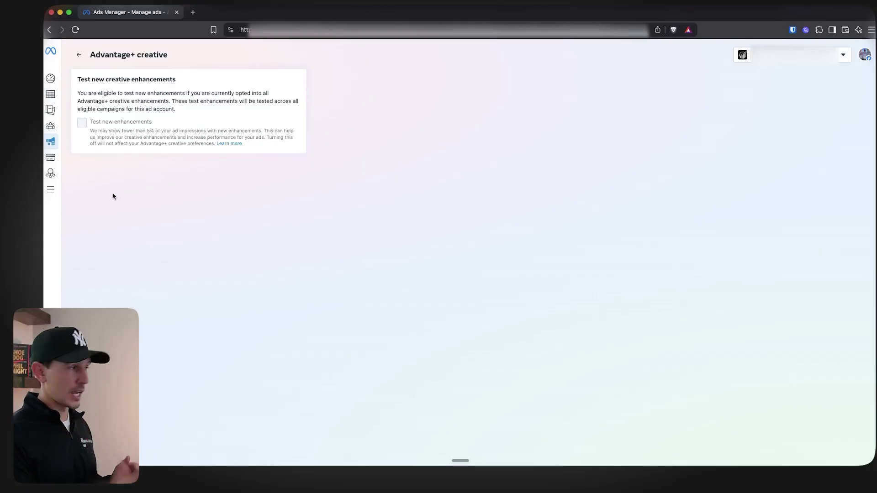
left_click(229, 144)
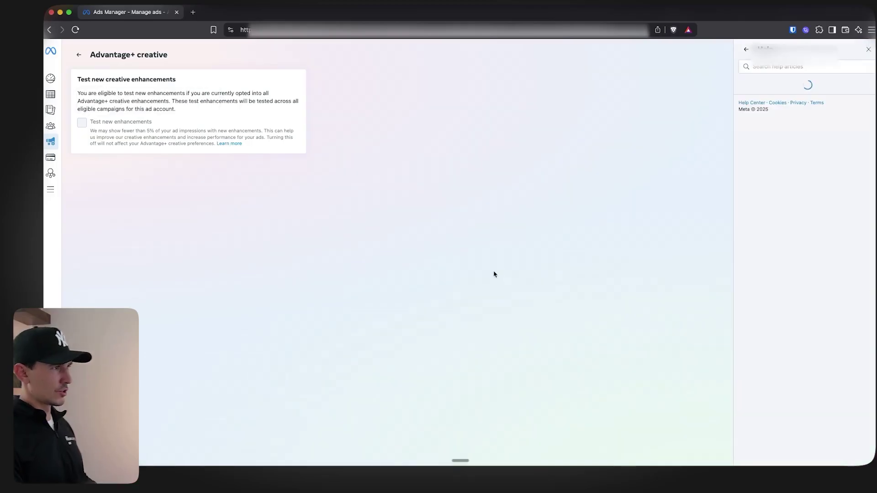
scroll(761, 223, "down", 4)
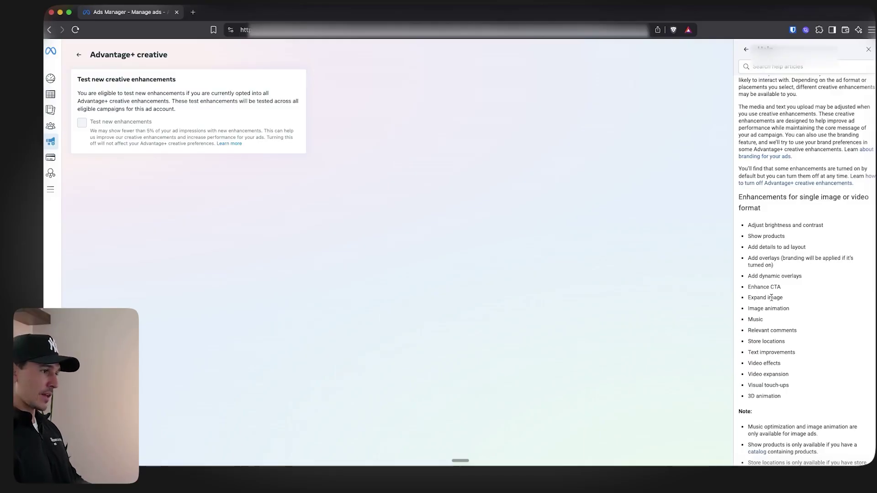
scroll(772, 299, "down", 15)
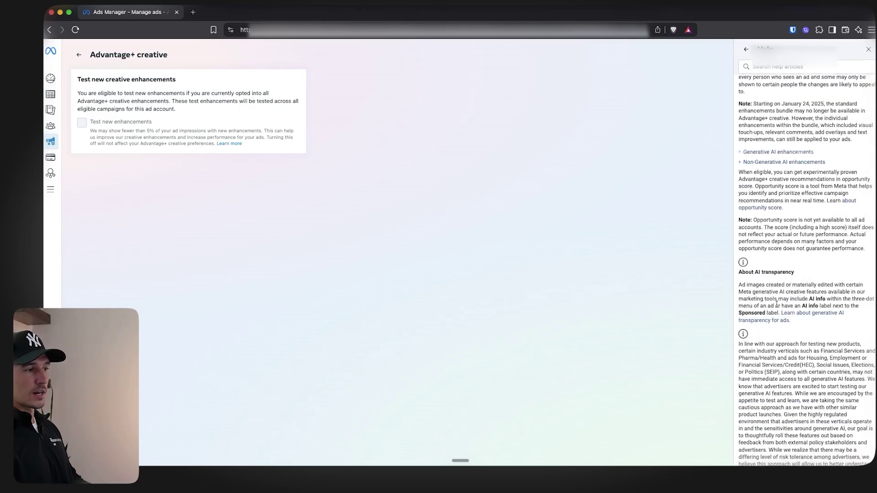
scroll(776, 303, "up", 4)
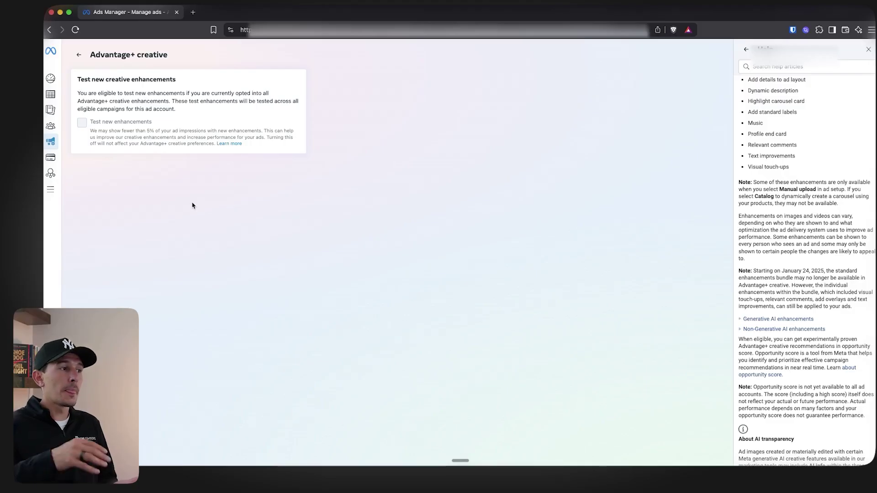
scroll(800, 291, "up", 4)
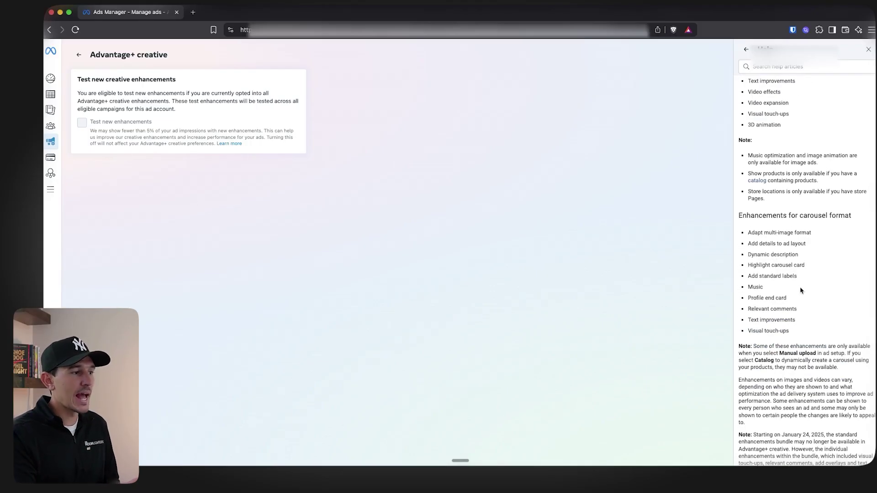
triple_click(790, 310)
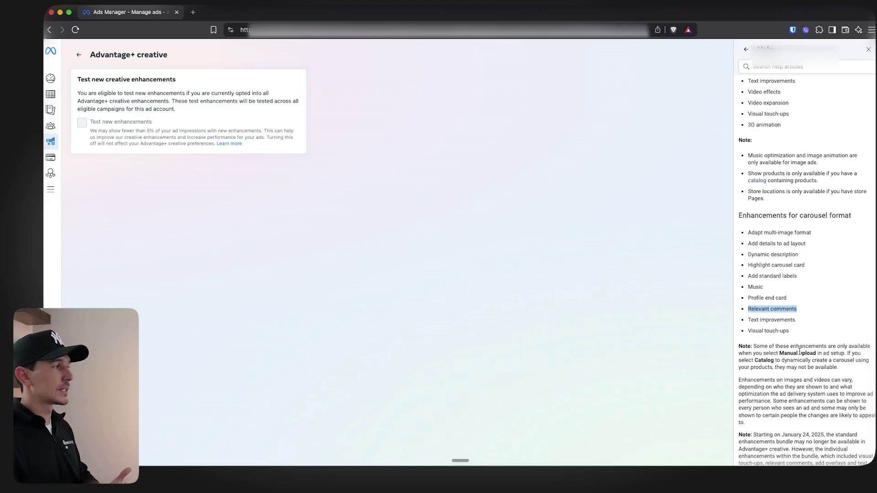
mouse_move(83, 127)
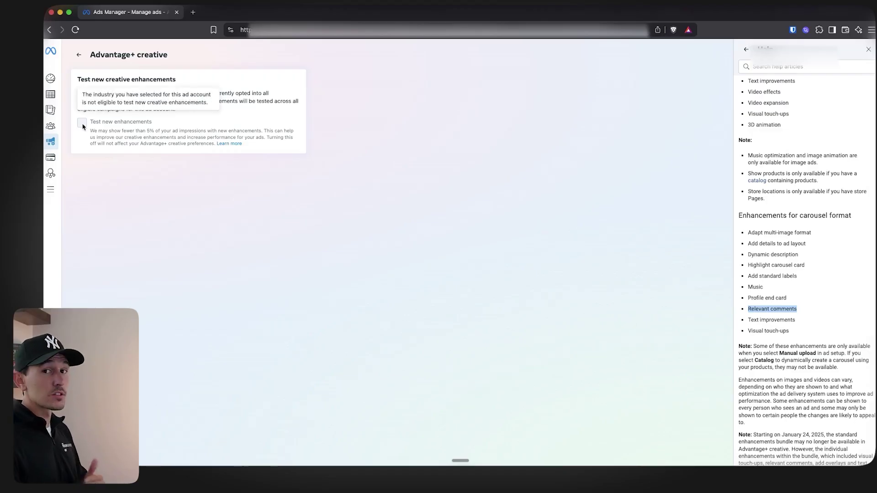
left_click(80, 55)
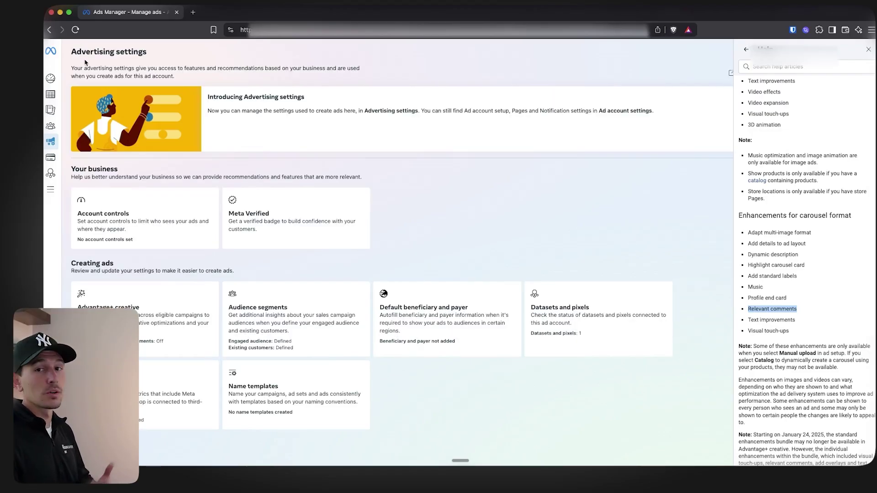
left_click(869, 49)
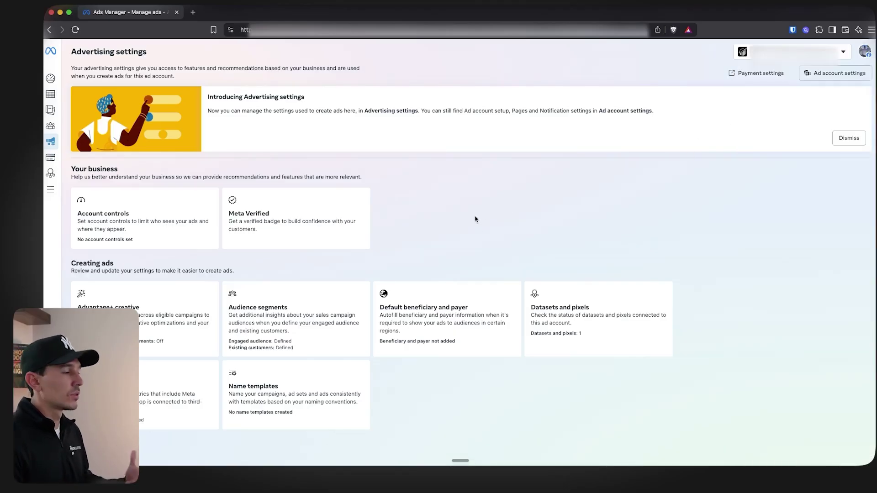
Remove the "Moonlighters" campaign name filter from the campaigns list and break the results down by audience segments.
left_click(332, 319)
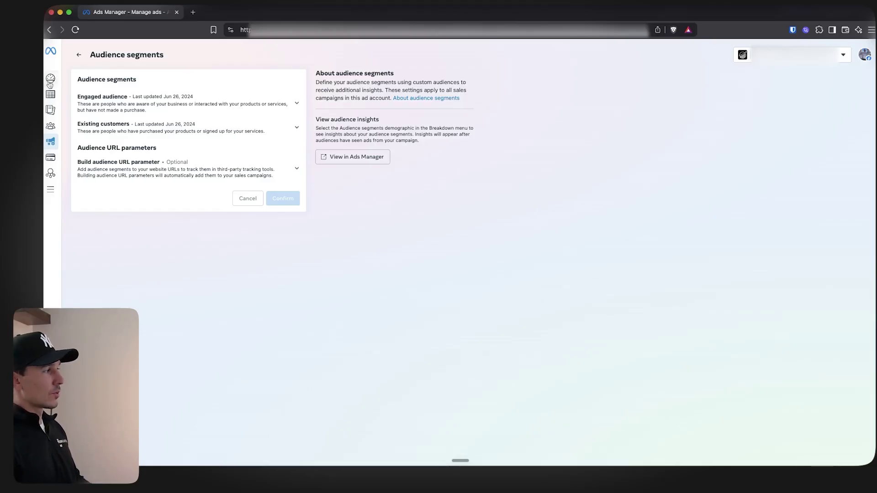
mouse_move(48, 85)
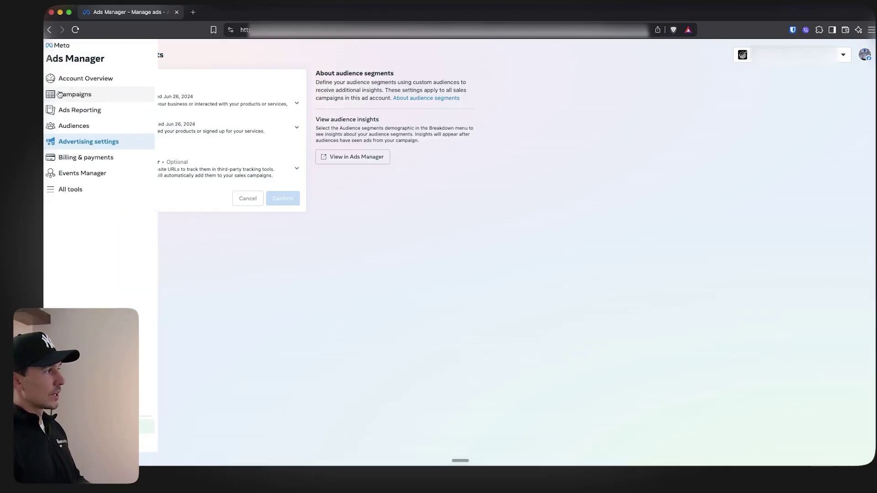
left_click(86, 95)
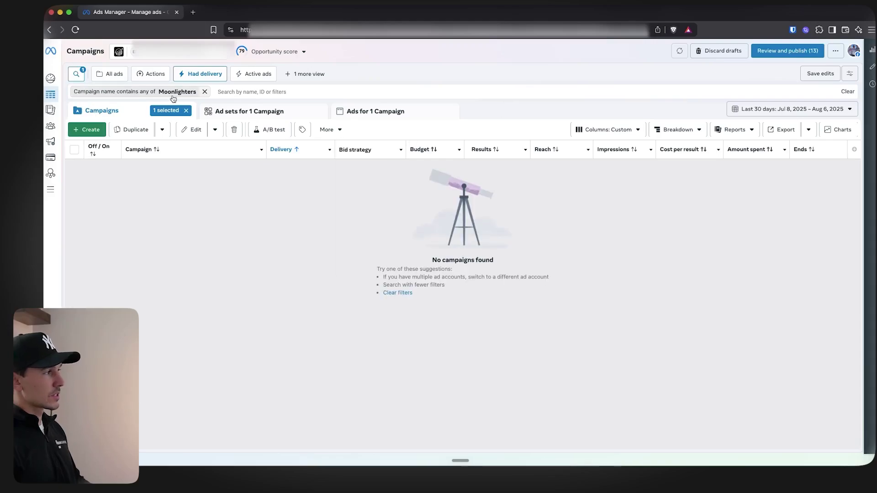
left_click(205, 92)
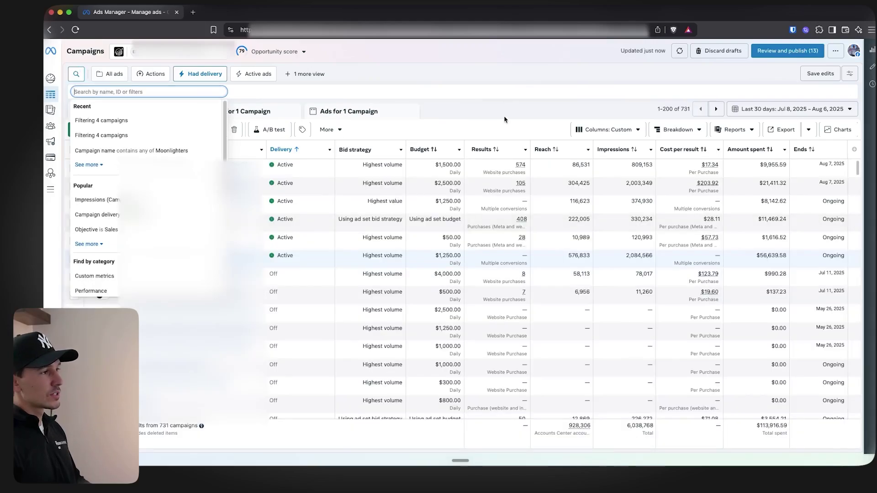
left_click(679, 132)
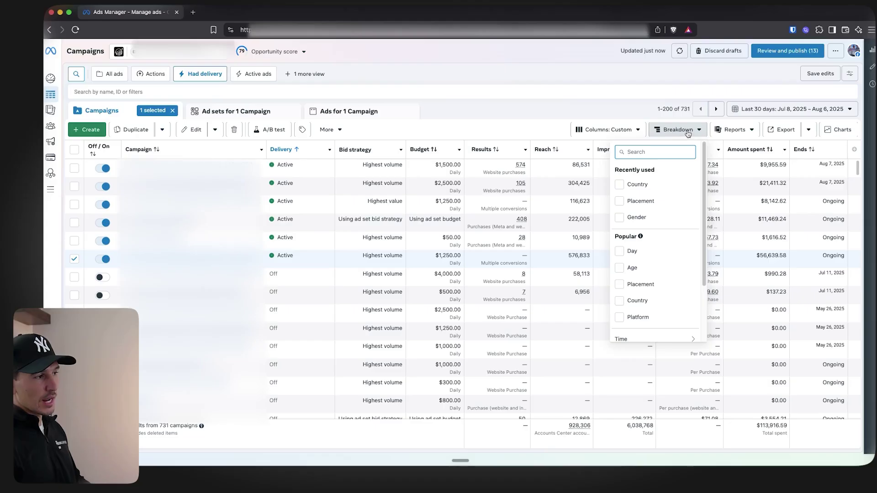
type("audi")
left_click(659, 174)
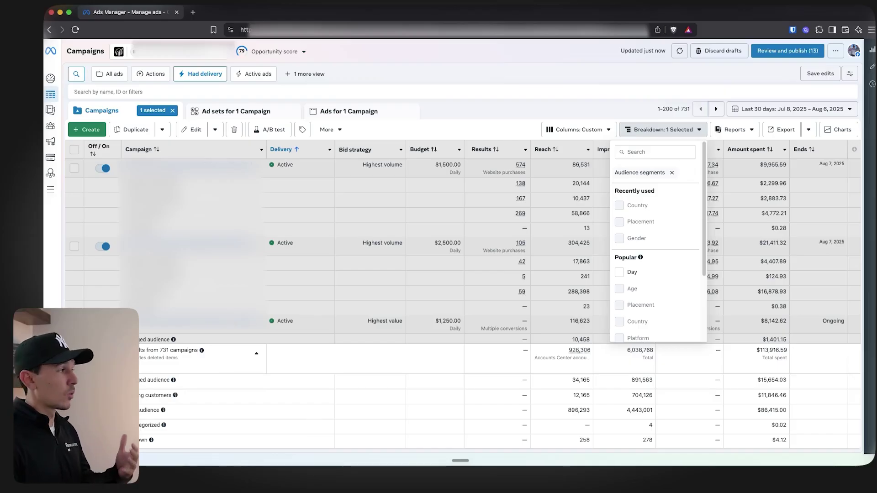
Examine the custom audiences that define the engaged audience and existing customers in the audience segments settings.
left_click(73, 141)
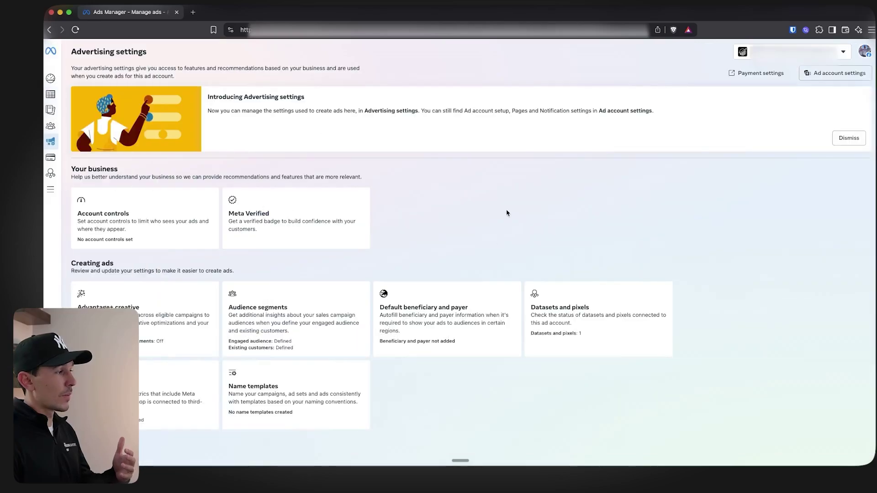
left_click(340, 304)
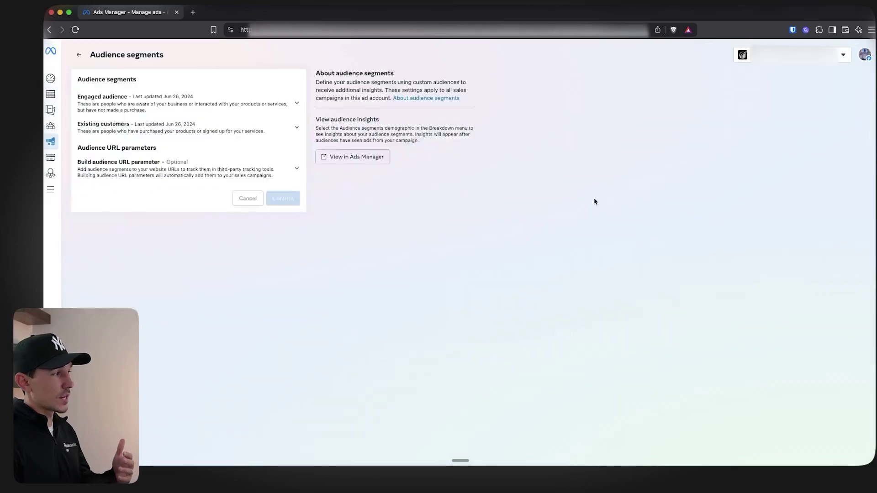
left_click(187, 96)
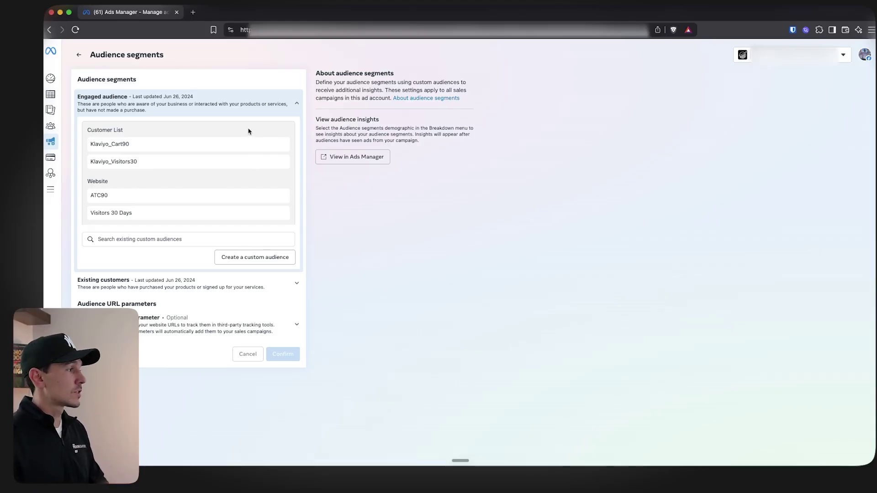
left_click(112, 285)
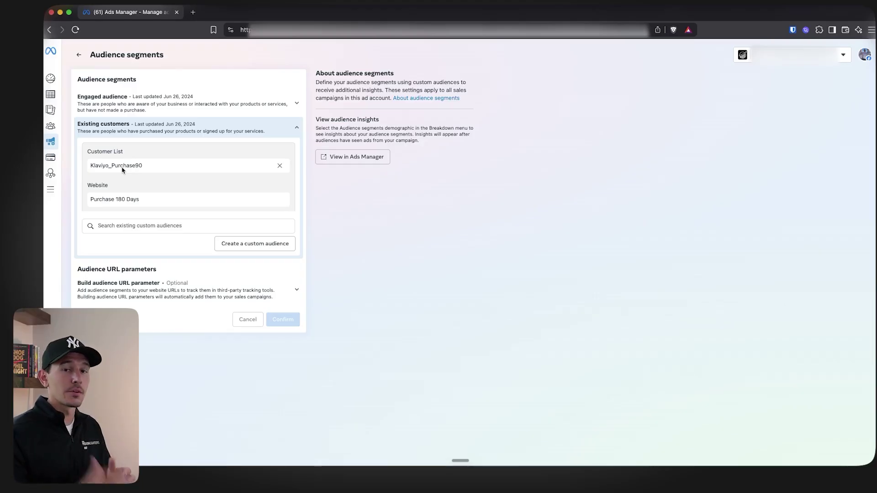
Draft a website custom audience for existing customers with the Purchase event and 180 days of audience retention, and discard it without creating it.
left_click(261, 251)
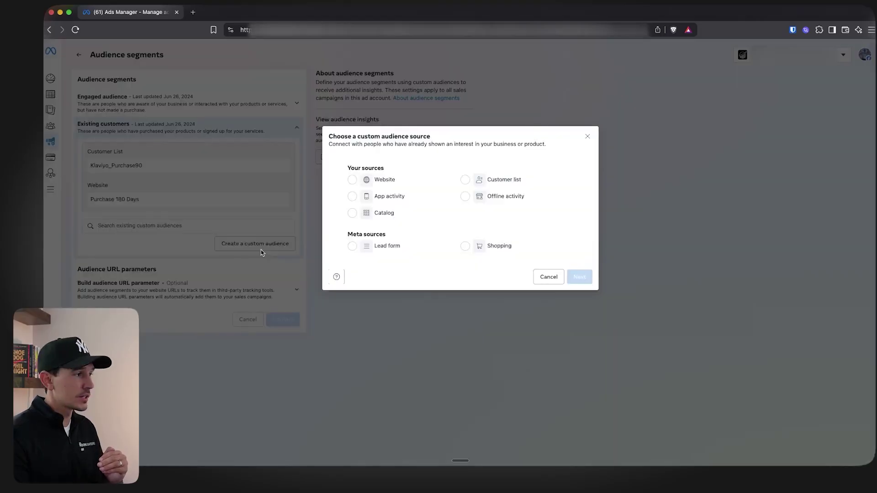
left_click(373, 181)
left_click(583, 279)
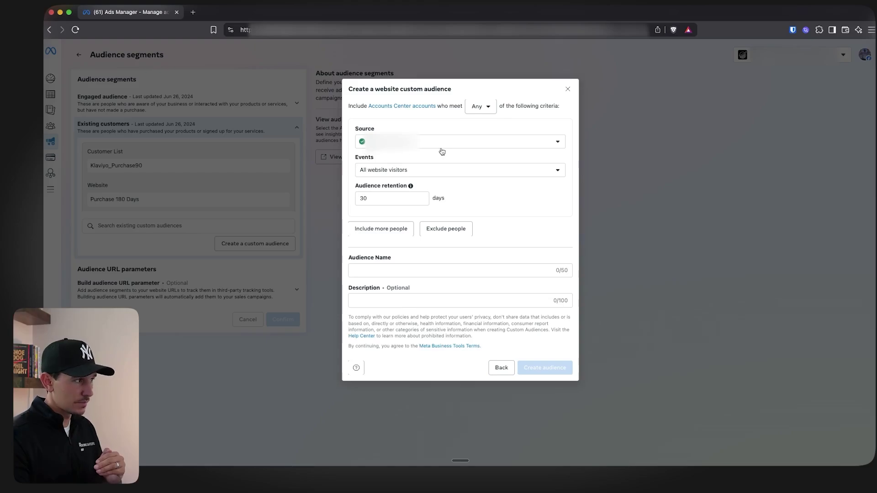
left_click_drag(413, 199, 216, 200)
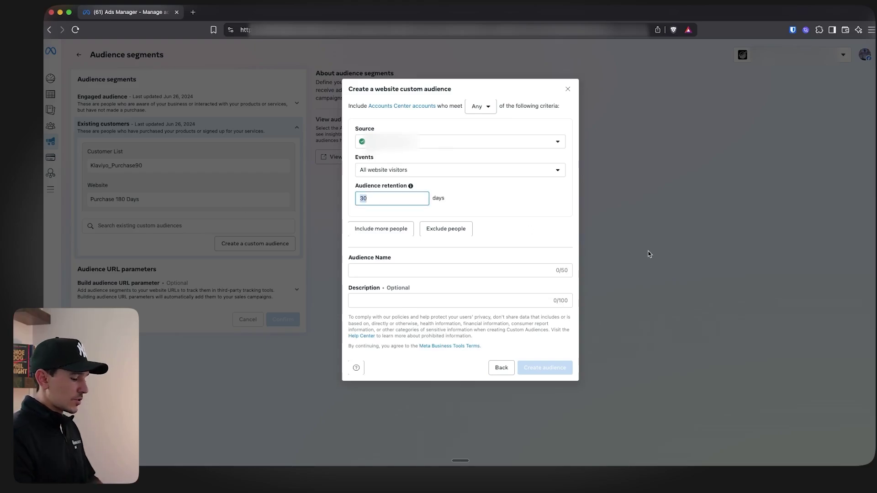
type("18")
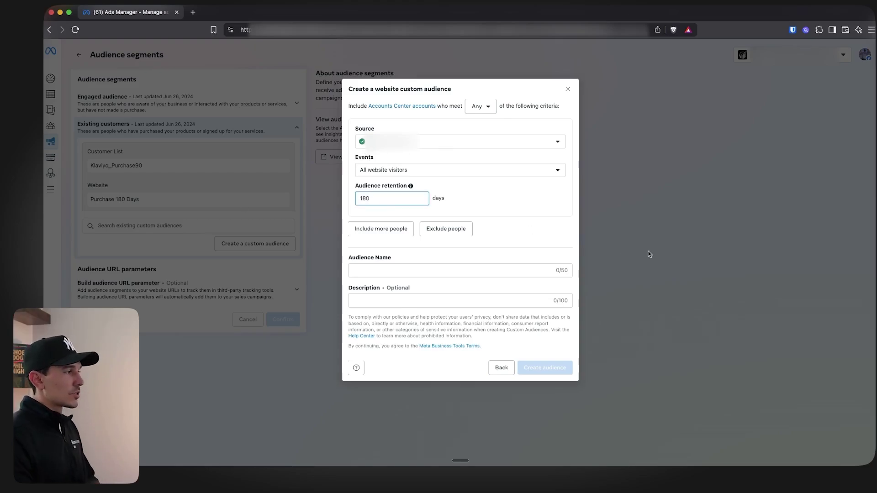
left_click(505, 173)
type("purch")
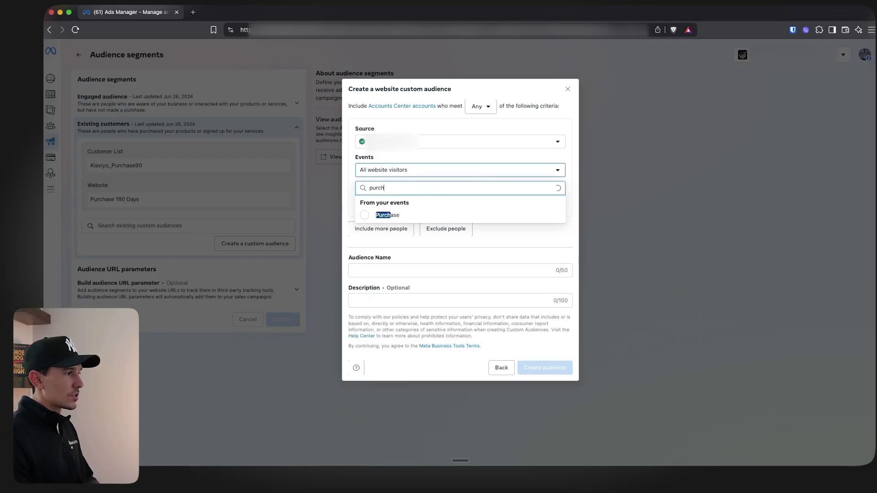
left_click(425, 209)
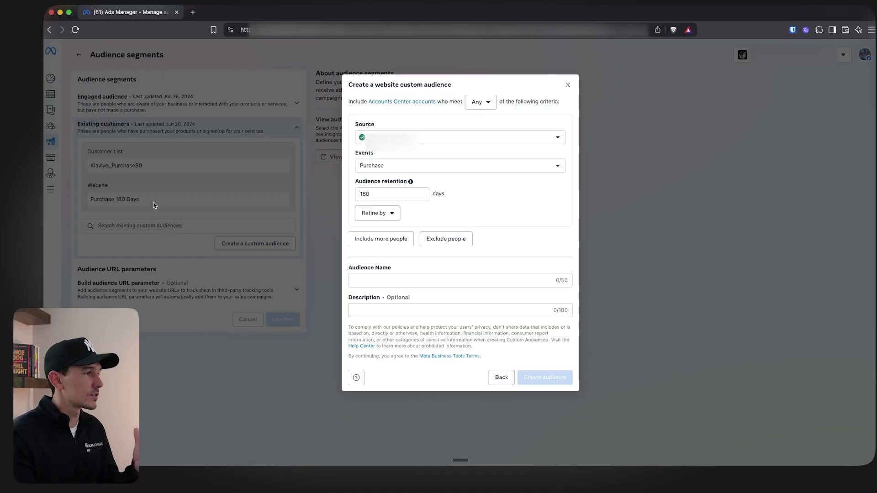
left_click(568, 85)
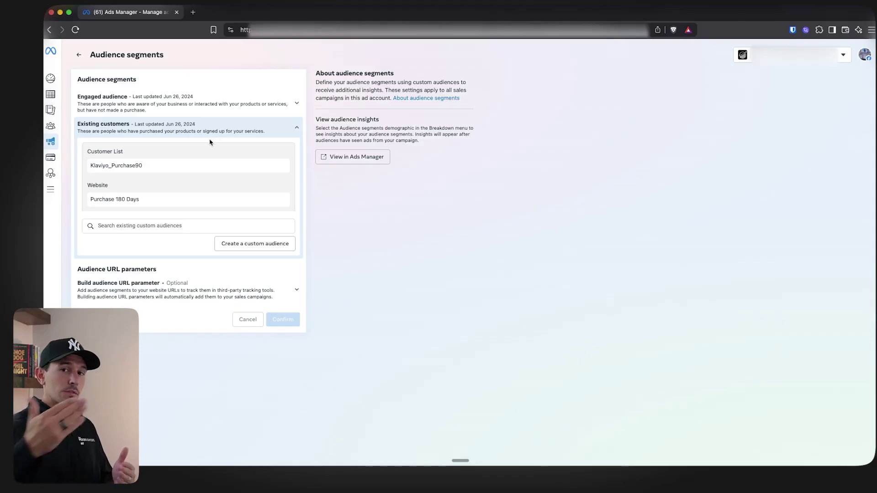
Return to the campaigns list and review the audience segments breakdown of the results, including the existing customers total.
left_click(73, 93)
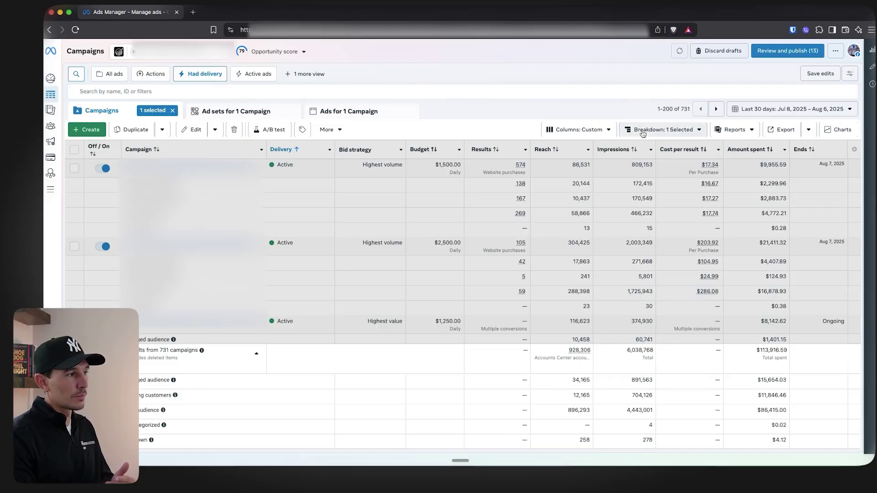
left_click(663, 130)
left_click(175, 395)
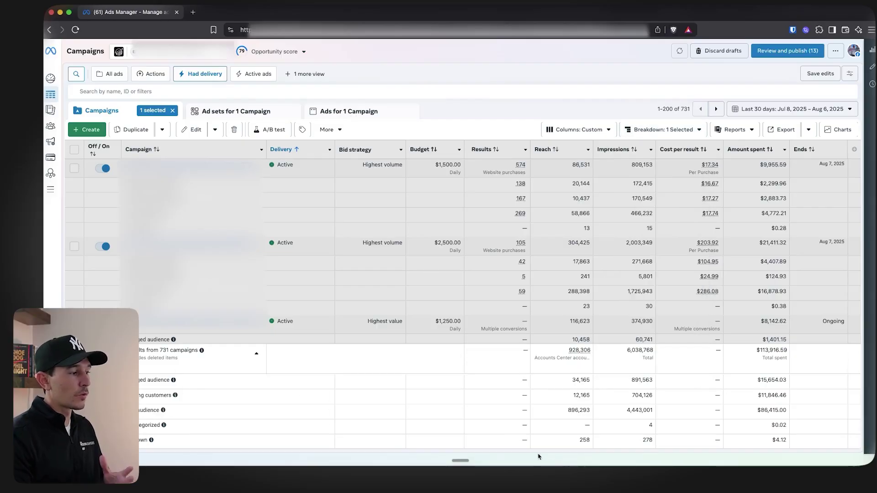